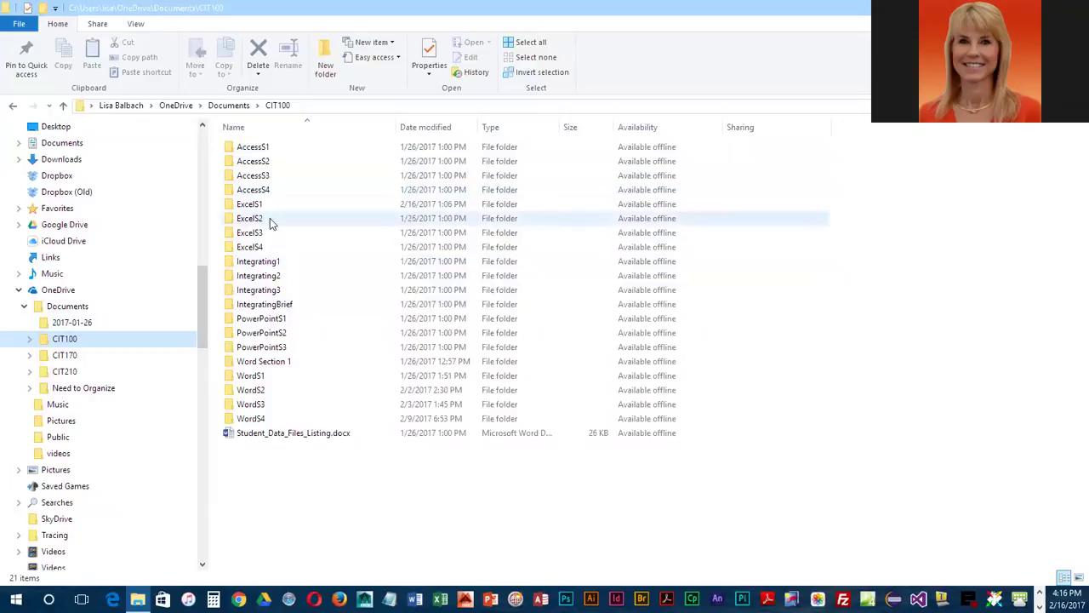
# Step: Open the WBQuoteToMP.xlsx workbook from the ExcelS2 folder and enable it for editing
pyautogui.doubleClick(270, 221)
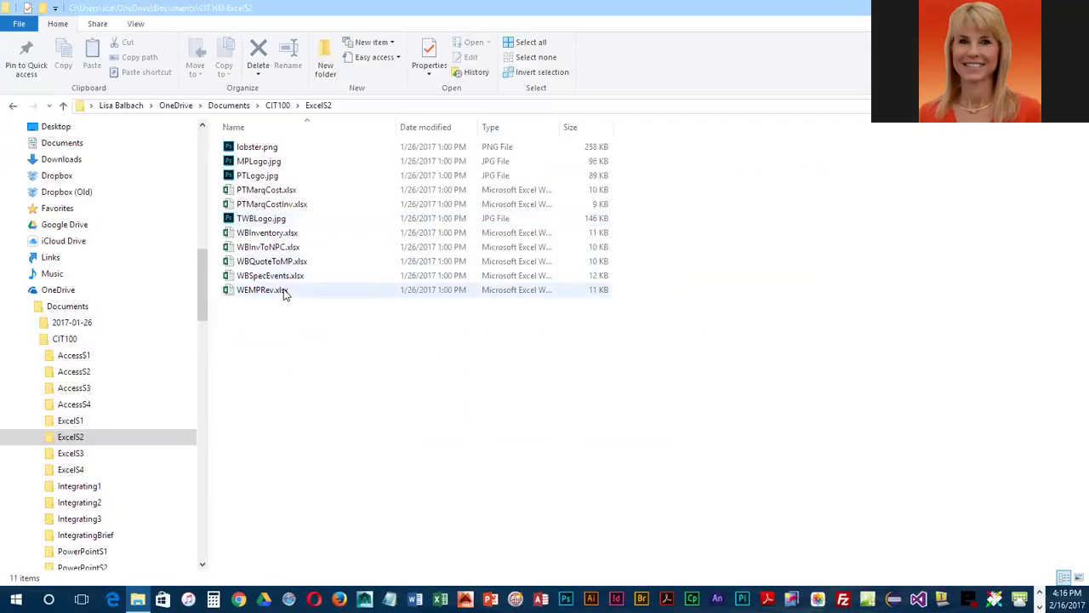
pyautogui.click(289, 262)
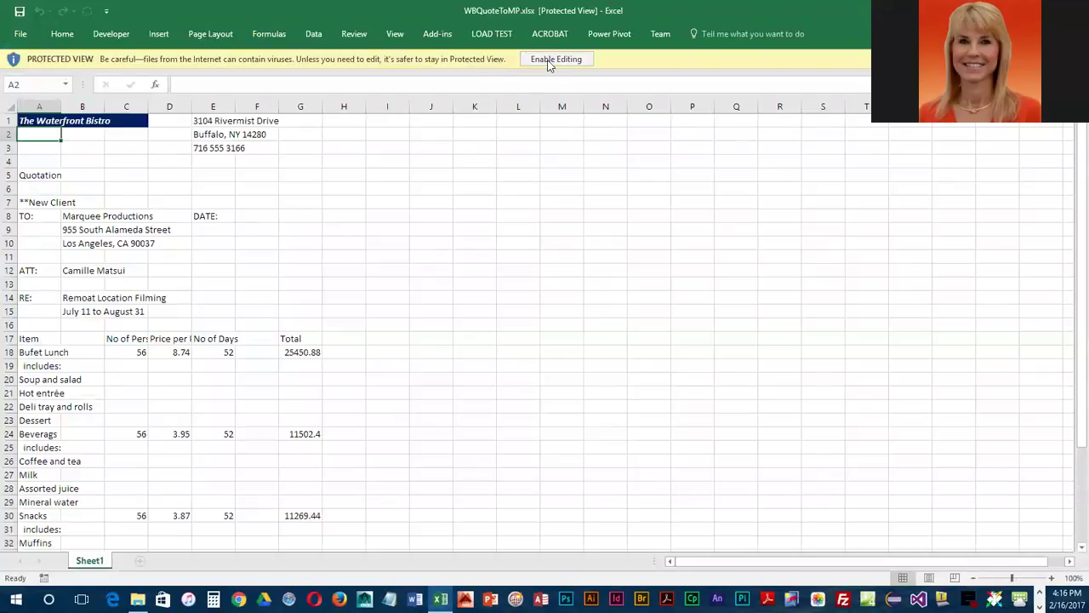
pyautogui.click(569, 59)
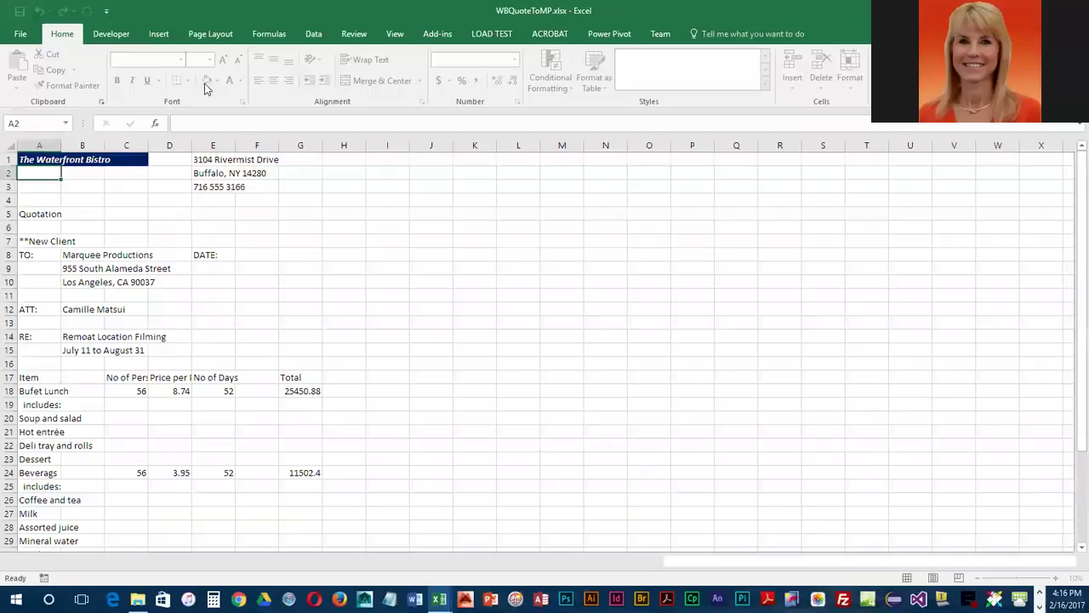
# Step: Save a copy of the workbook in the ExcelS2 folder under the name 2-WBQuoteToMP
pyautogui.click(21, 34)
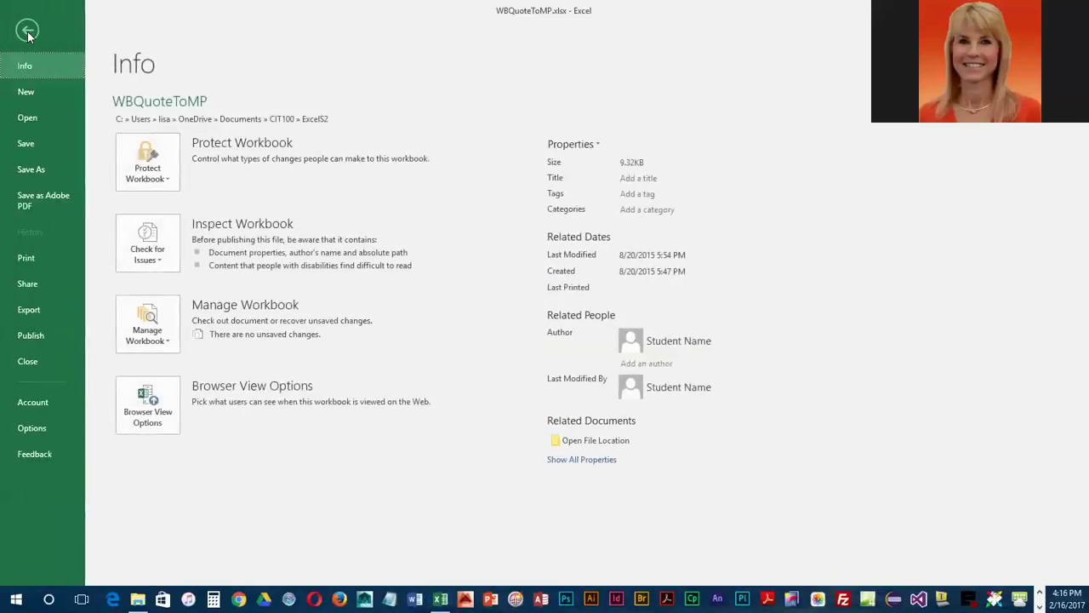
pyautogui.click(31, 168)
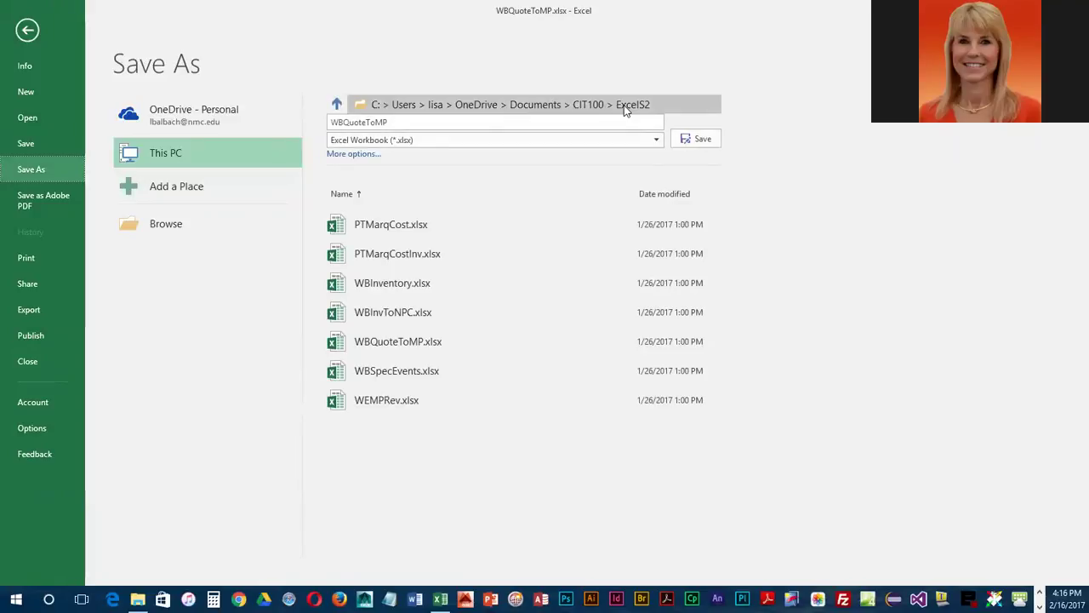
pyautogui.click(334, 121)
pyautogui.click(334, 122)
pyautogui.write('2-')
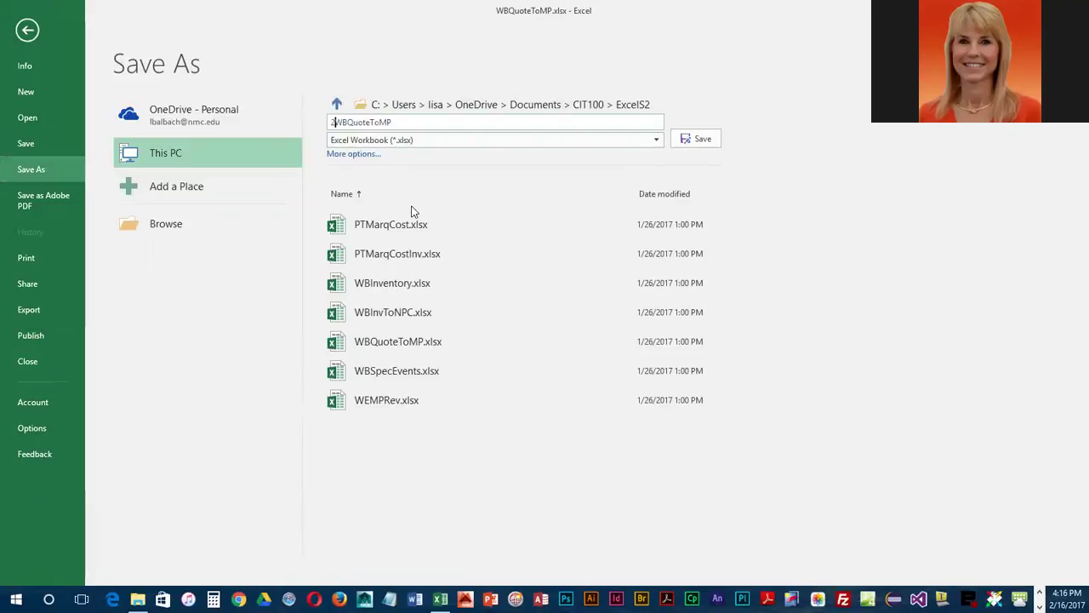
pyautogui.click(713, 138)
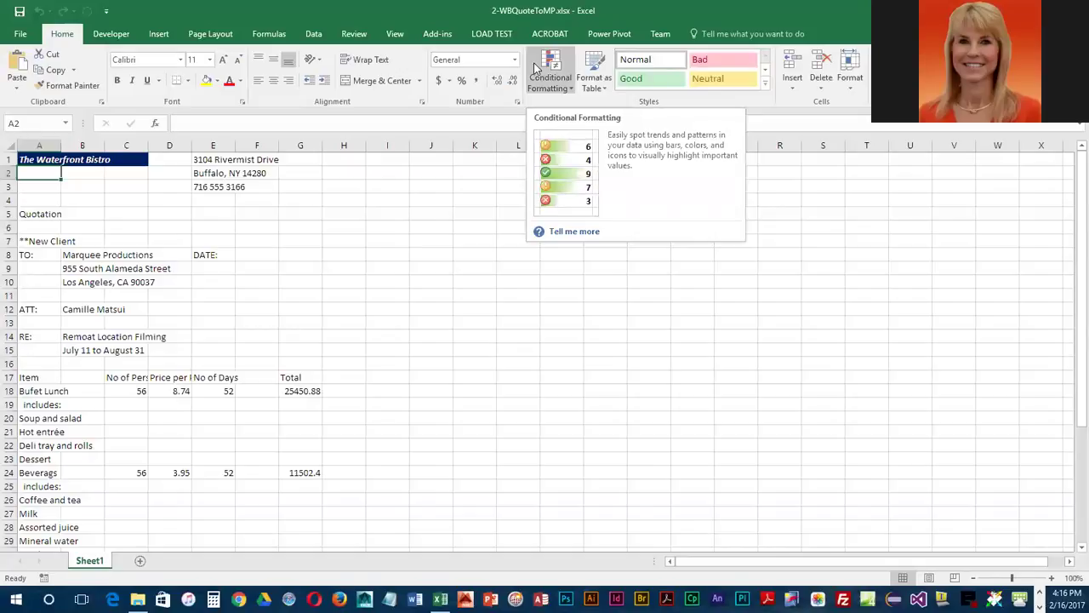
# Step: Go to cell A7 and delete its "**New Client" text
pyautogui.scroll(-5, 355, 310)
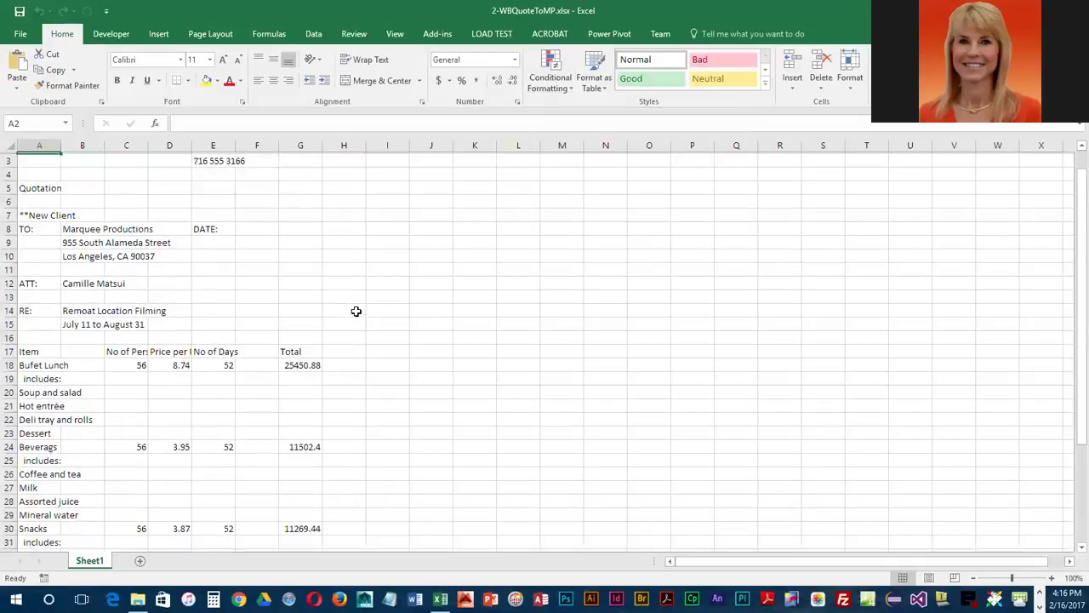
pyautogui.scroll(5, 356, 310)
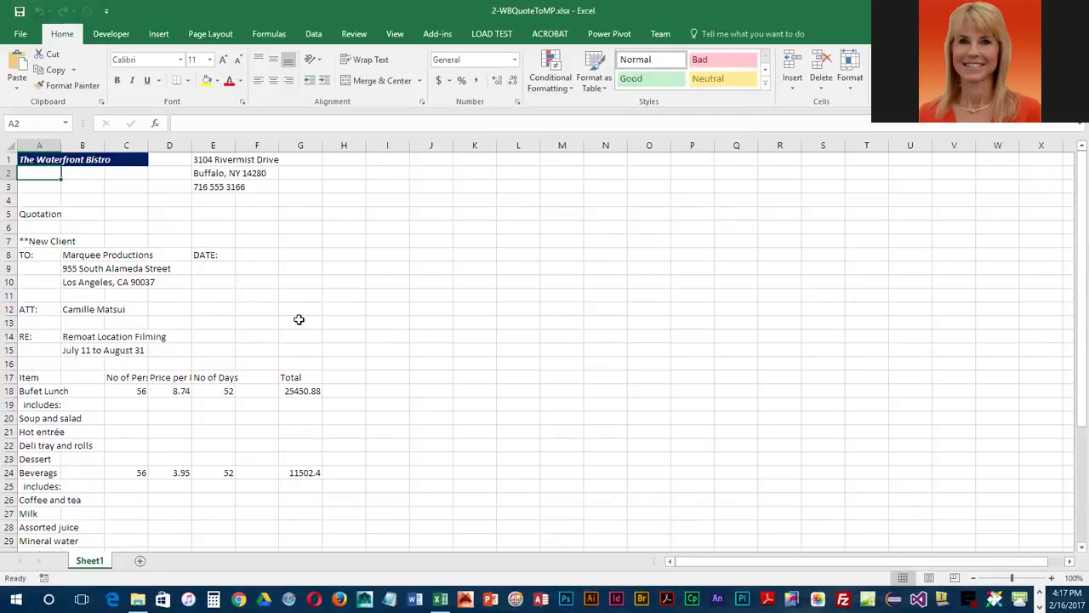
pyautogui.click(29, 123)
pyautogui.write('a7')
pyautogui.press('Return')
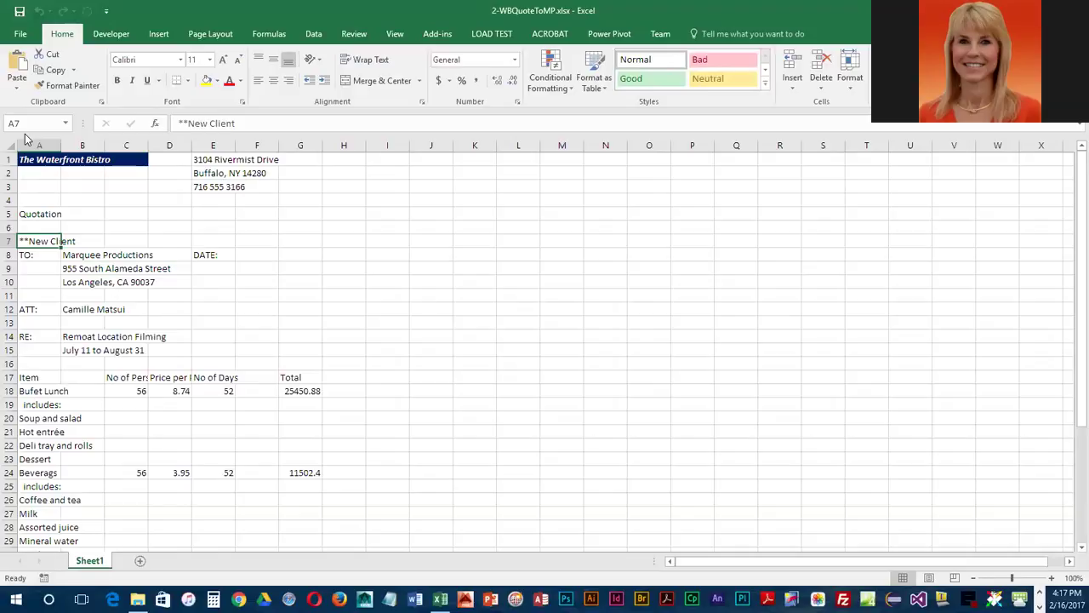
pyautogui.press('Delete')
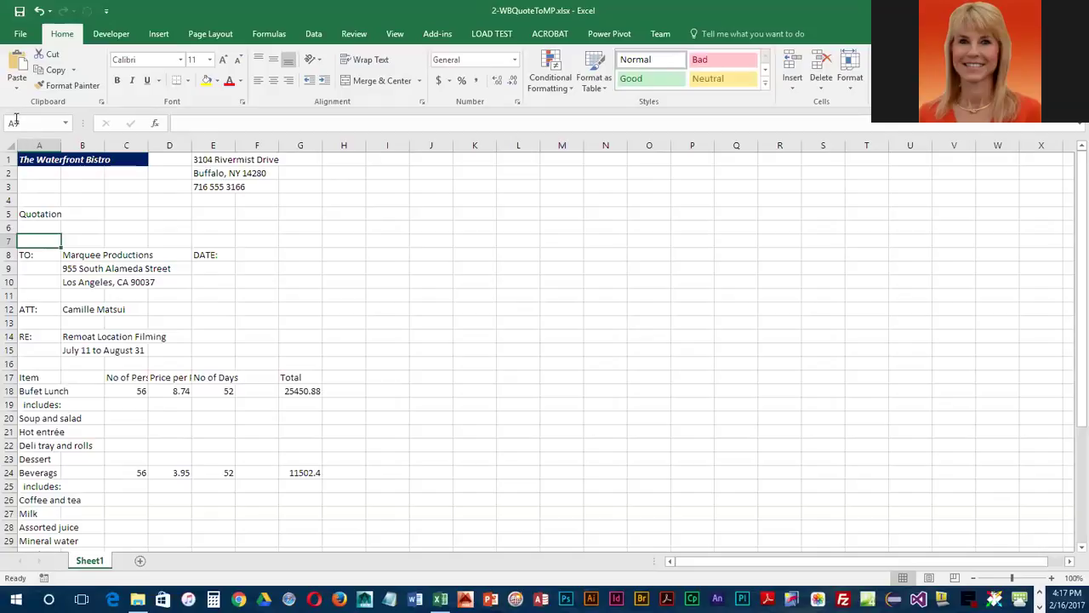
# Step: Delete the restaurant title in A1 and clear all contents and formatting from cells A1:C1
pyautogui.click(26, 159)
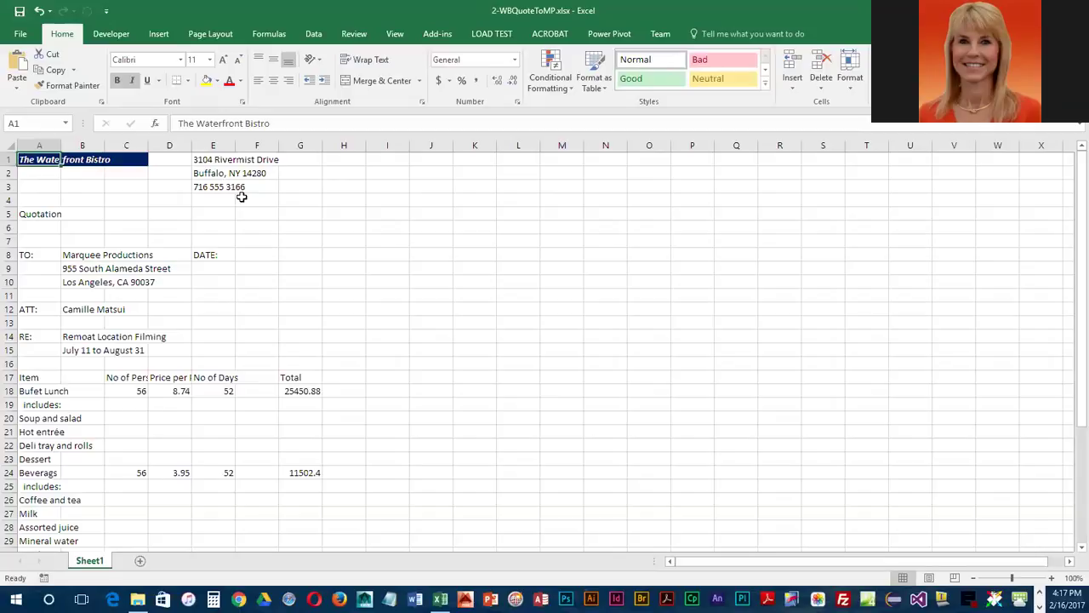
pyautogui.press('Delete')
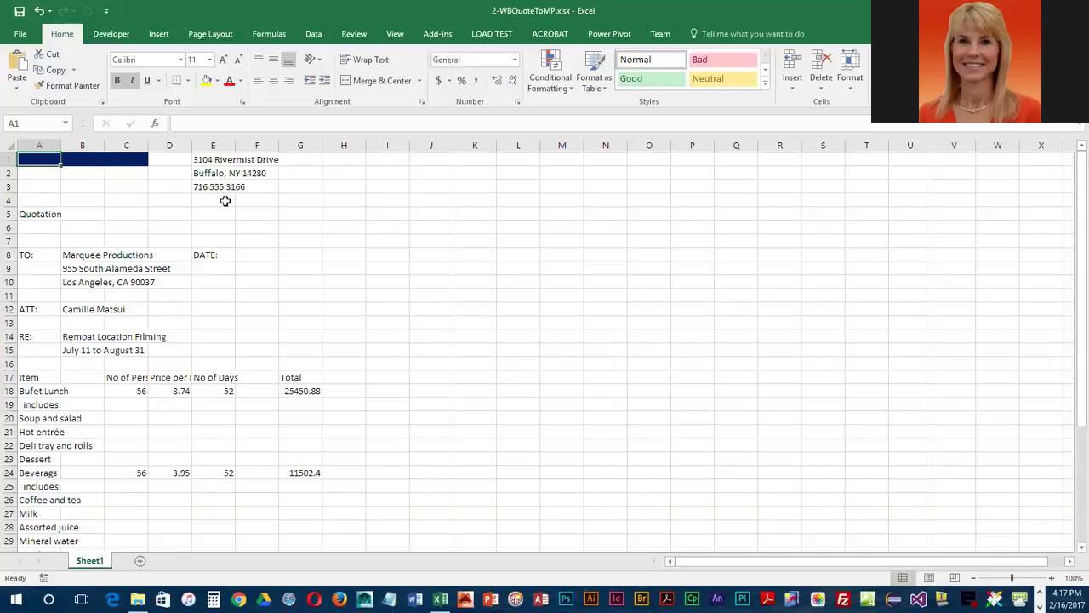
pyautogui.moveTo(49, 159); pyautogui.dragTo(119, 160)
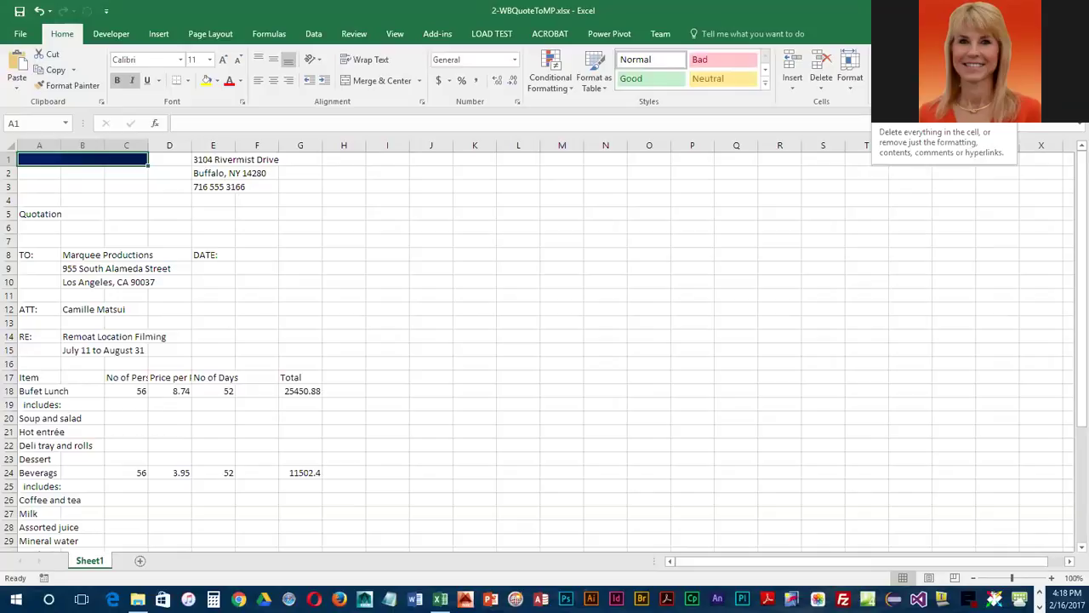
pyautogui.click(889, 92)
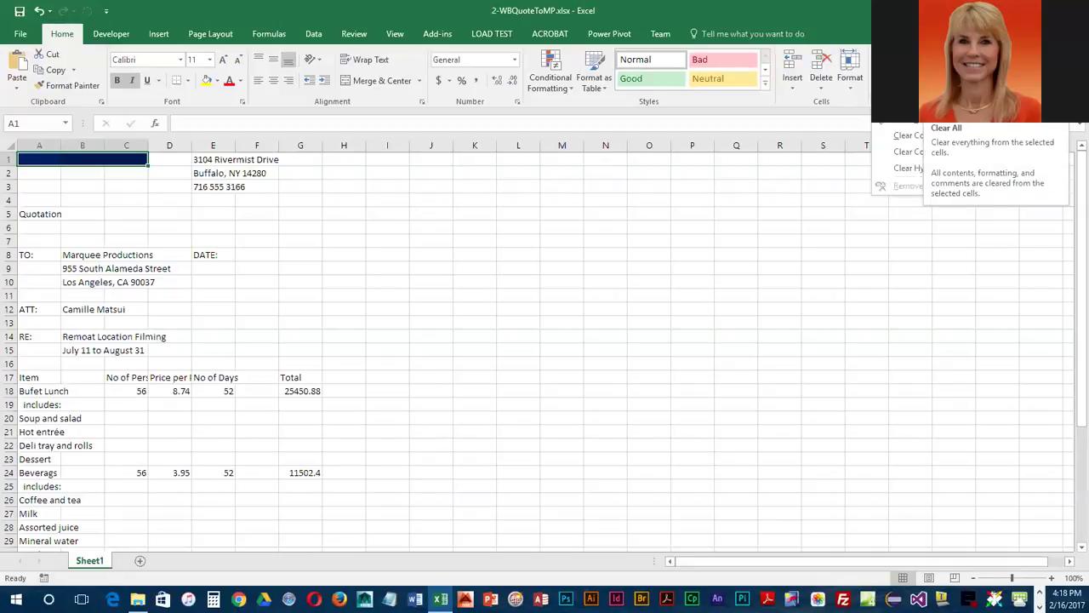
pyautogui.click(910, 119)
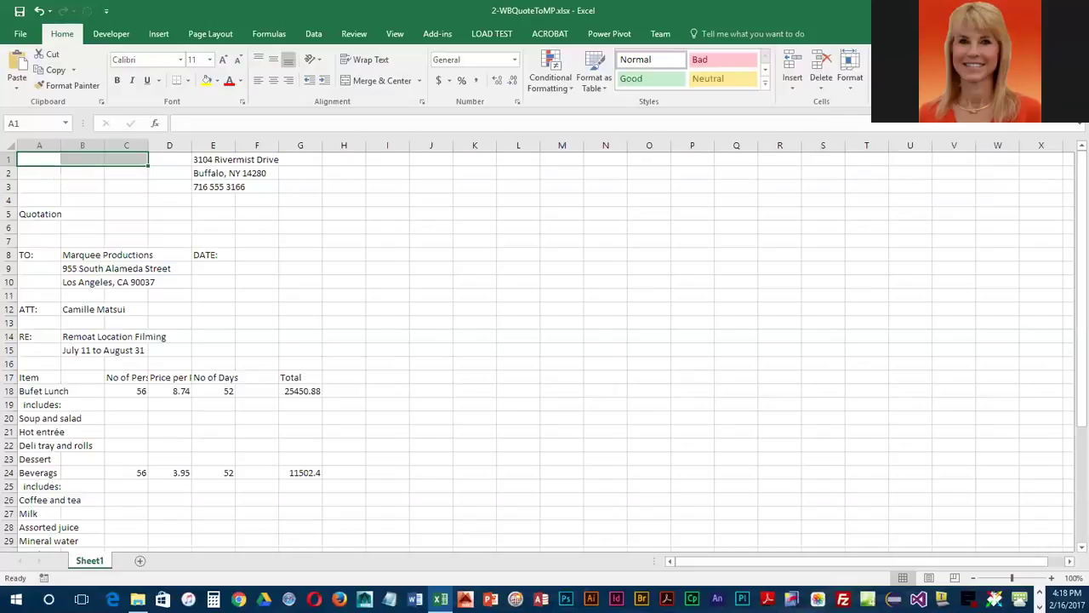
pyautogui.click(894, 89)
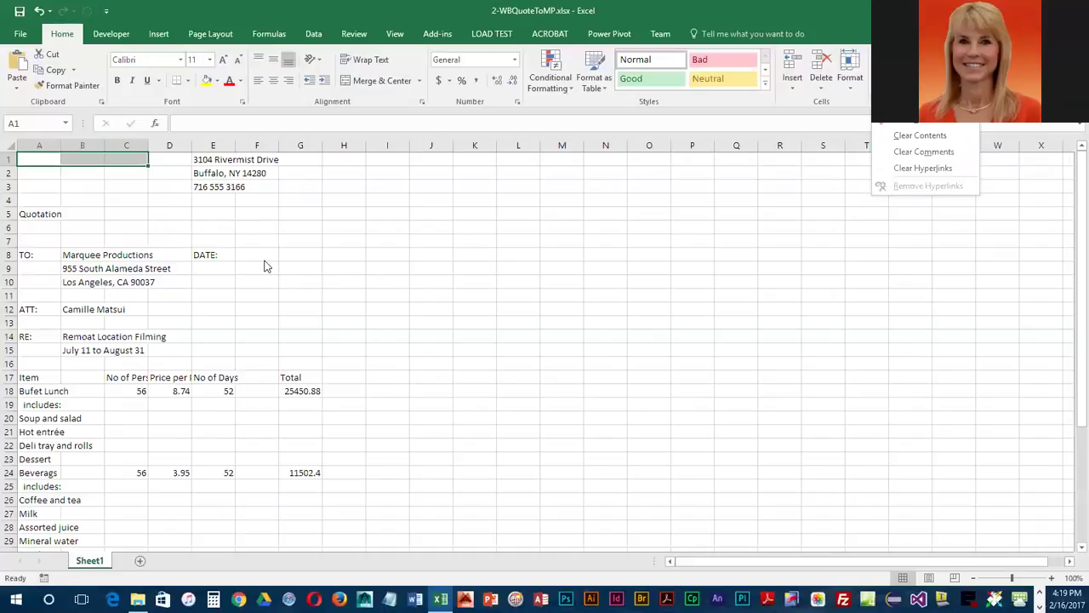
pyautogui.click(21, 155)
# Step: Start a spelling check from cell A1 and ignore all occurrences of "Rivermist"
pyautogui.click(21, 157)
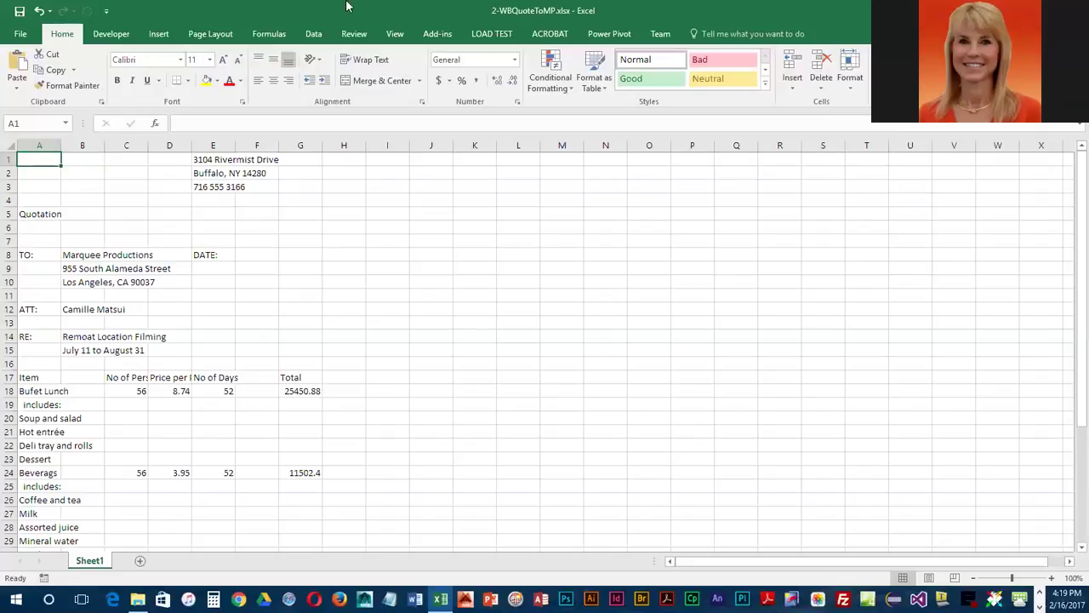
pyautogui.click(355, 34)
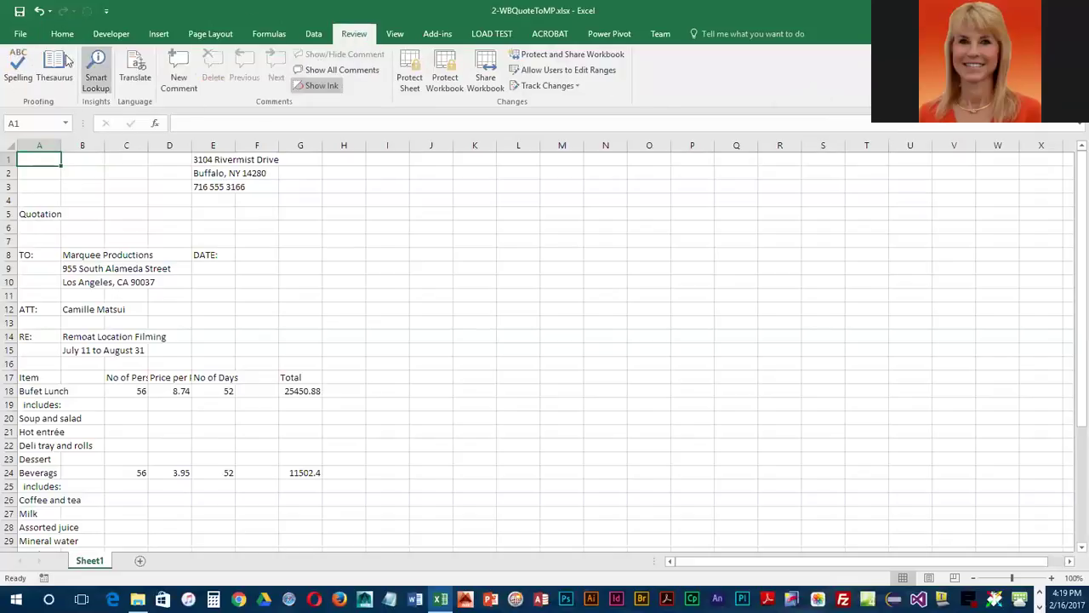
pyautogui.click(19, 68)
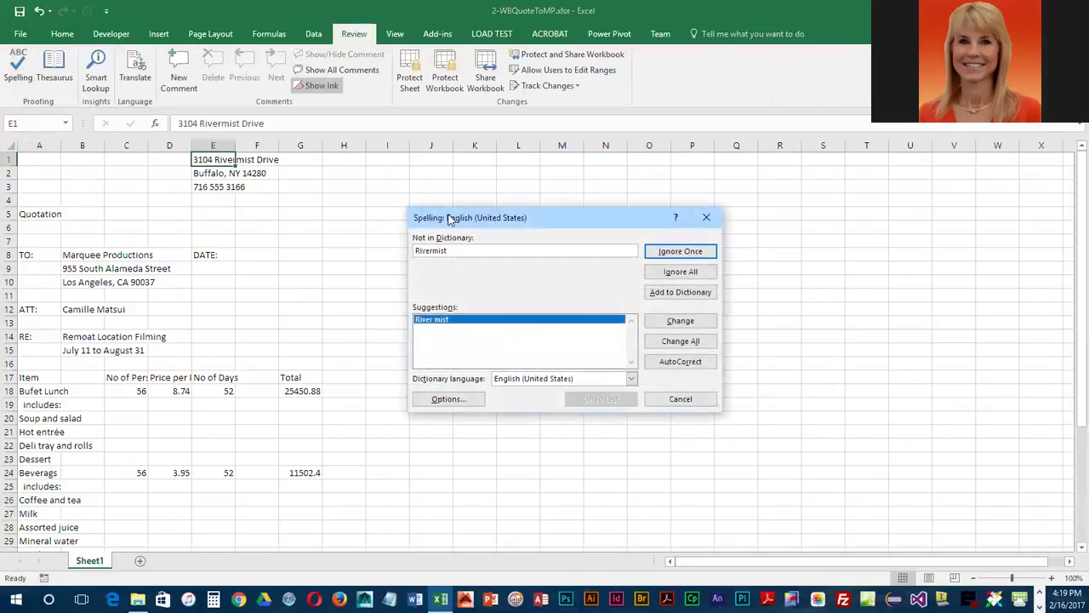
pyautogui.moveTo(450, 218); pyautogui.dragTo(456, 180)
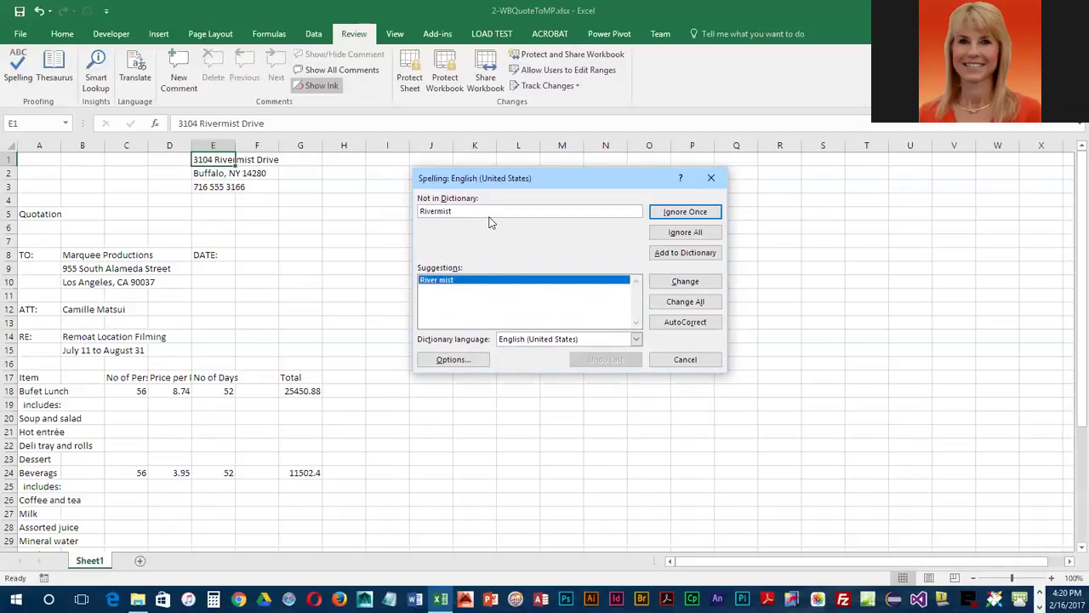
pyautogui.click(706, 234)
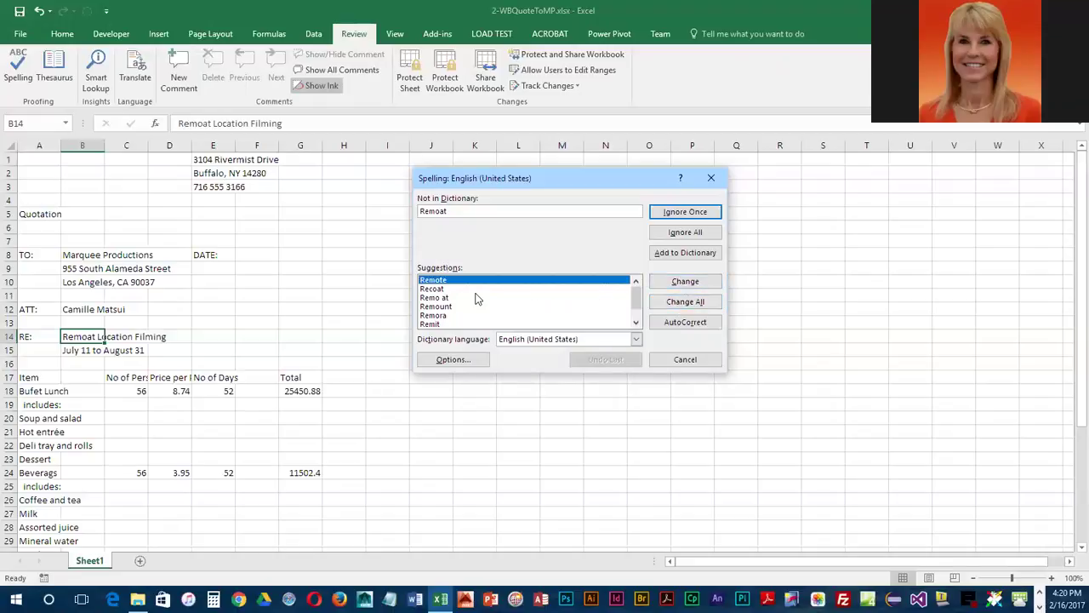
# Step: Correct the remaining flagged misspellings to Remote, Persons, Buffet, Beverages and Total, and finish the spelling check
pyautogui.click(691, 284)
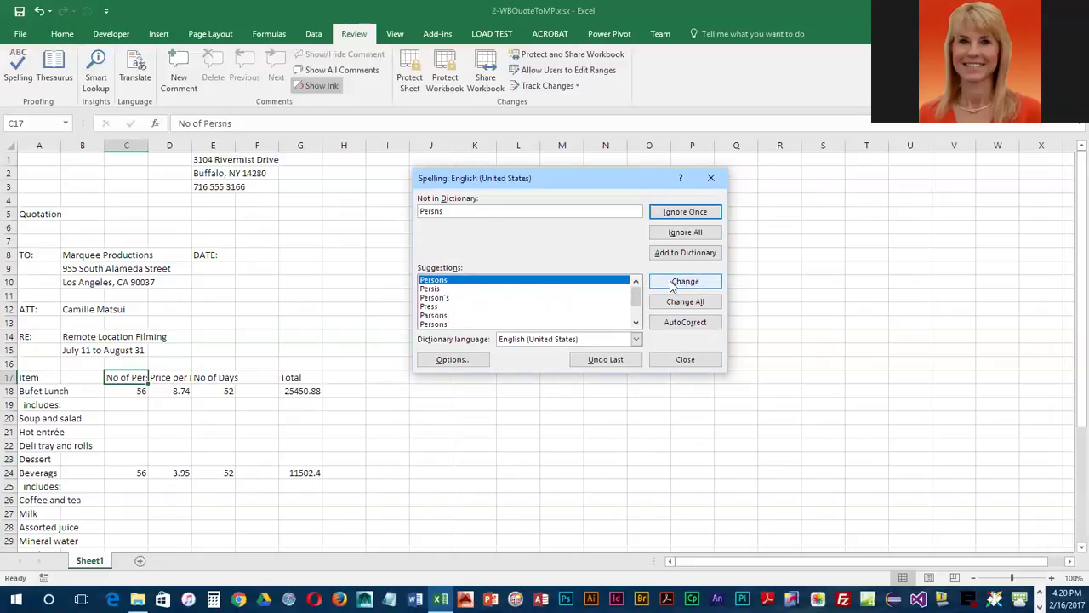
pyautogui.click(688, 287)
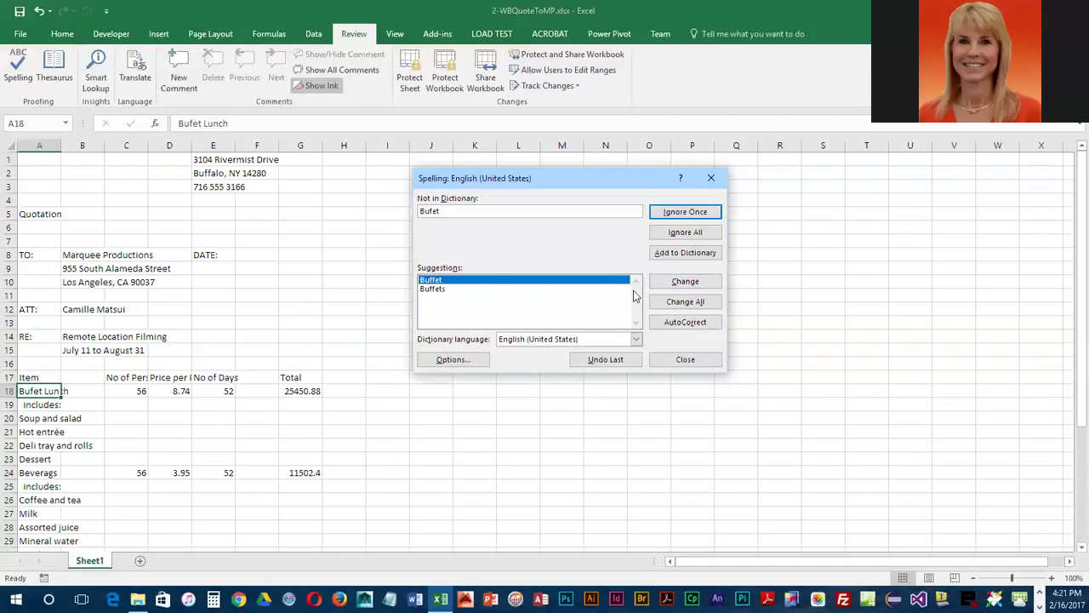
pyautogui.click(665, 284)
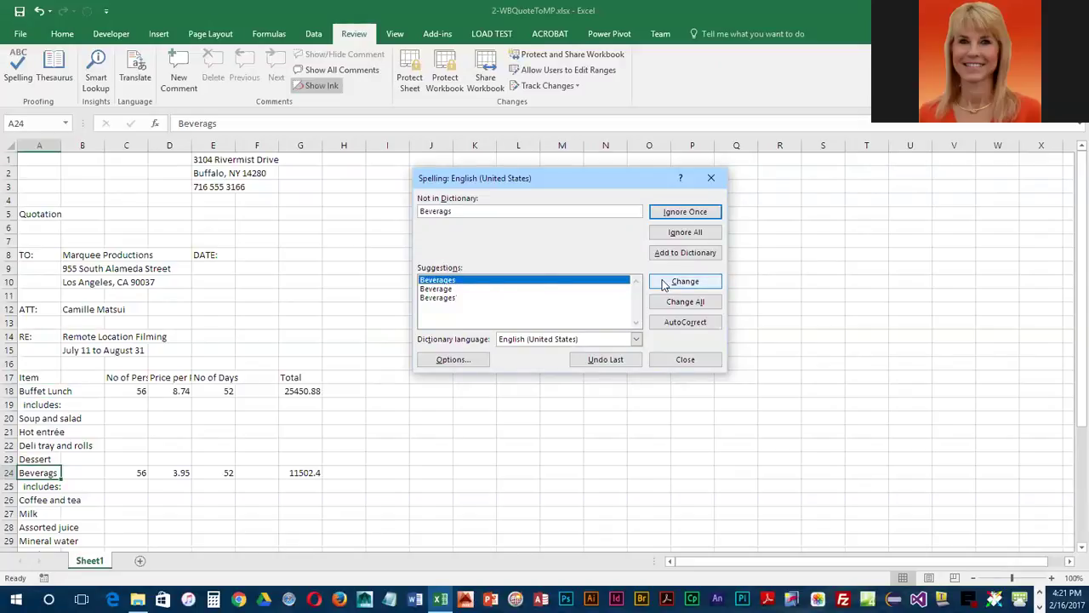
pyautogui.click(664, 284)
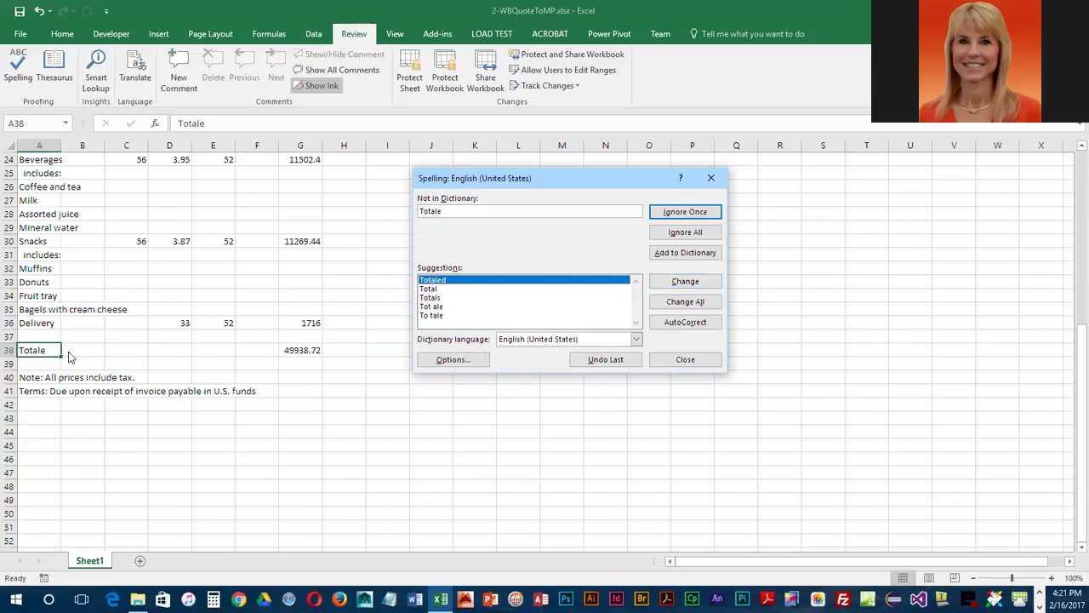
pyautogui.click(439, 289)
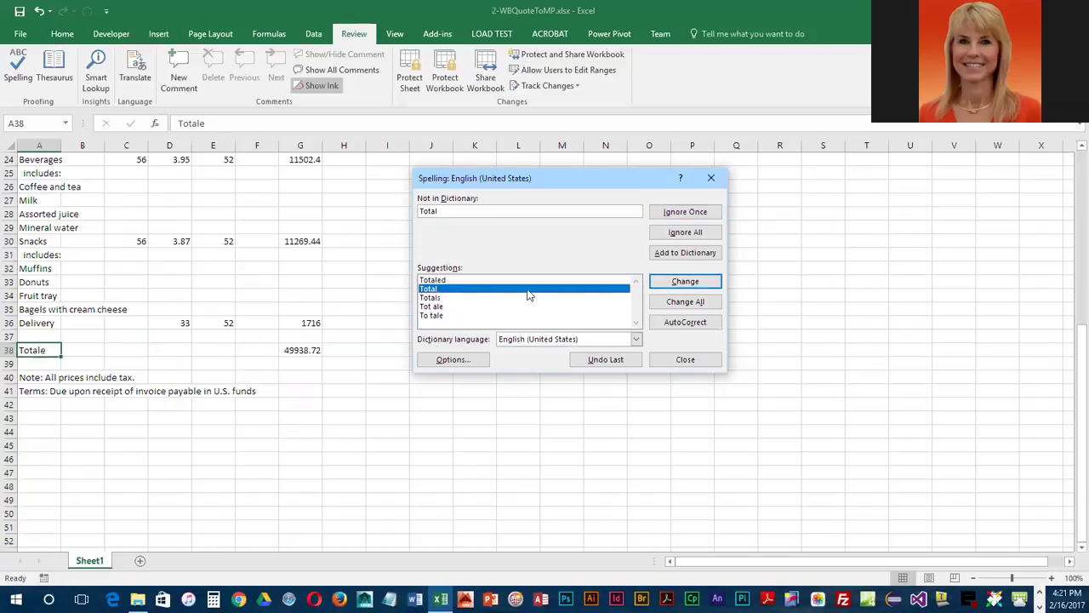
pyautogui.click(686, 282)
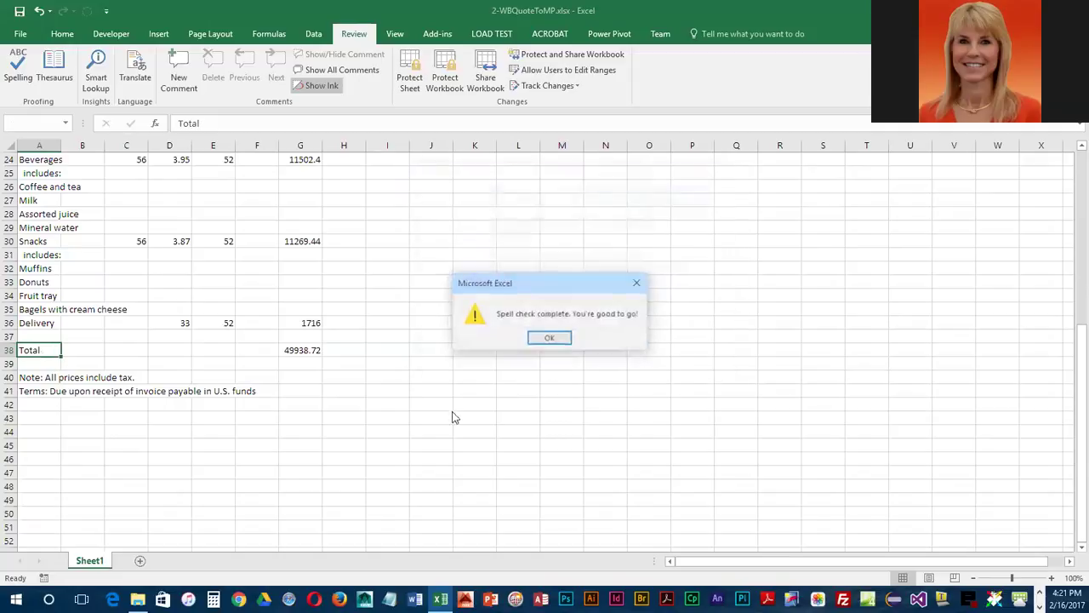
pyautogui.click(555, 337)
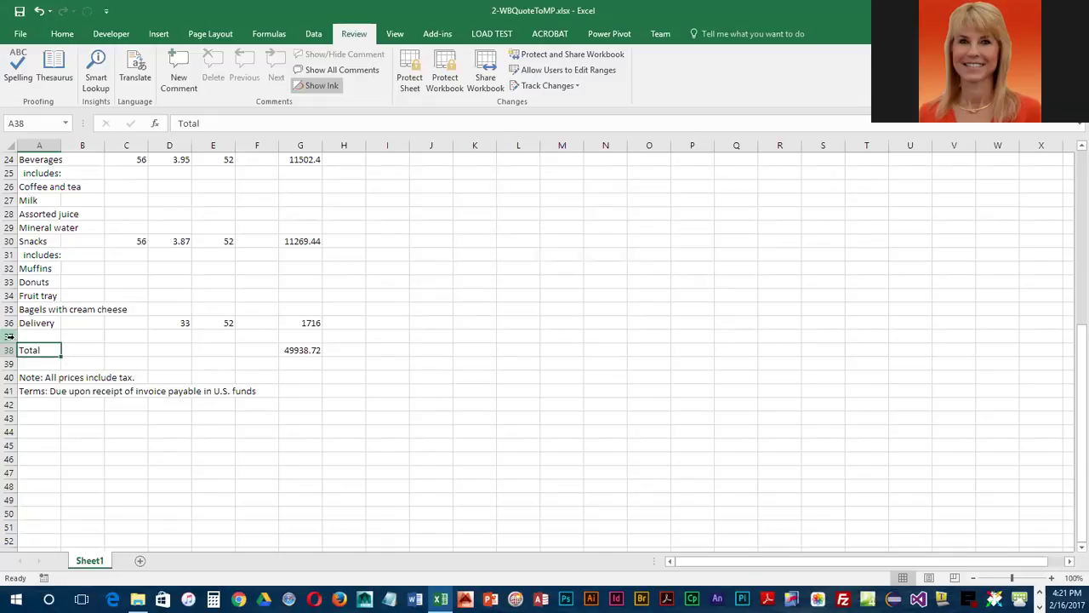
# Step: Replace "Delivery" in cell A36 with the thesaurus synonym "Transport" and close the thesaurus
pyautogui.click(37, 324)
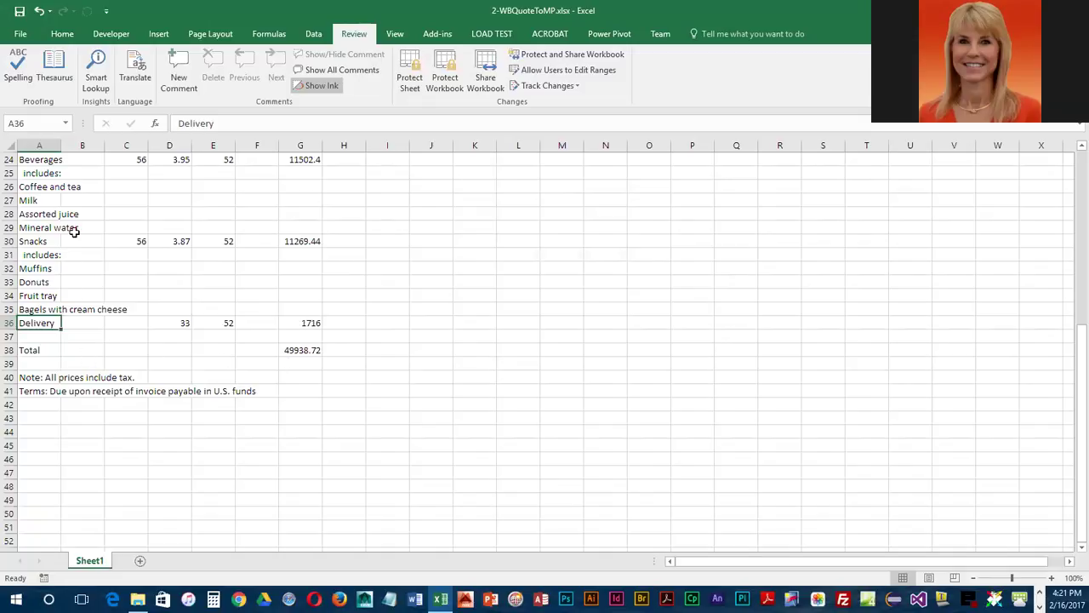
pyautogui.click(55, 70)
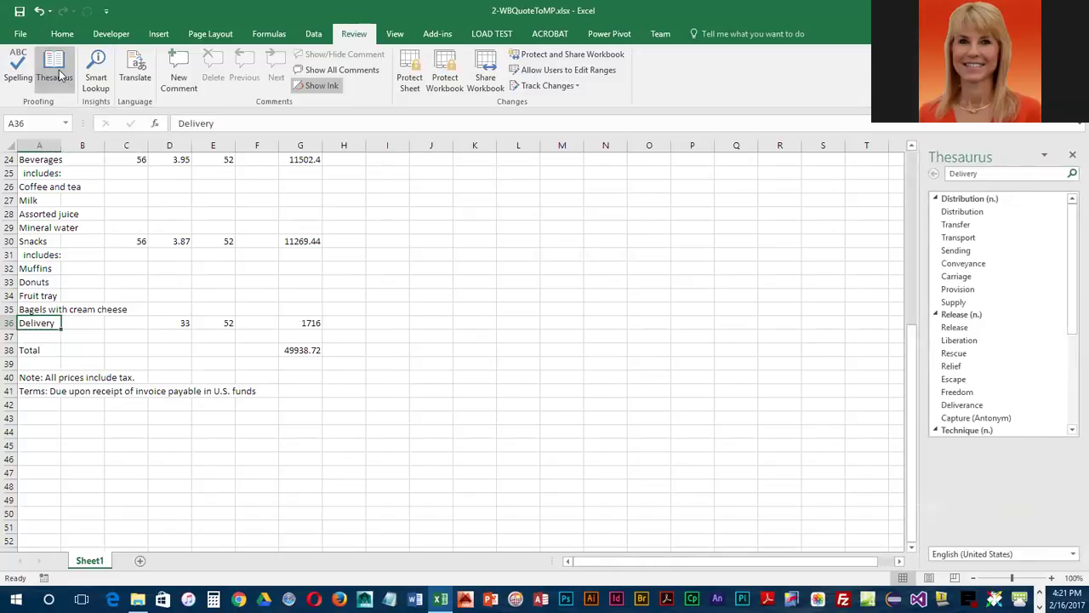
pyautogui.click(1061, 237)
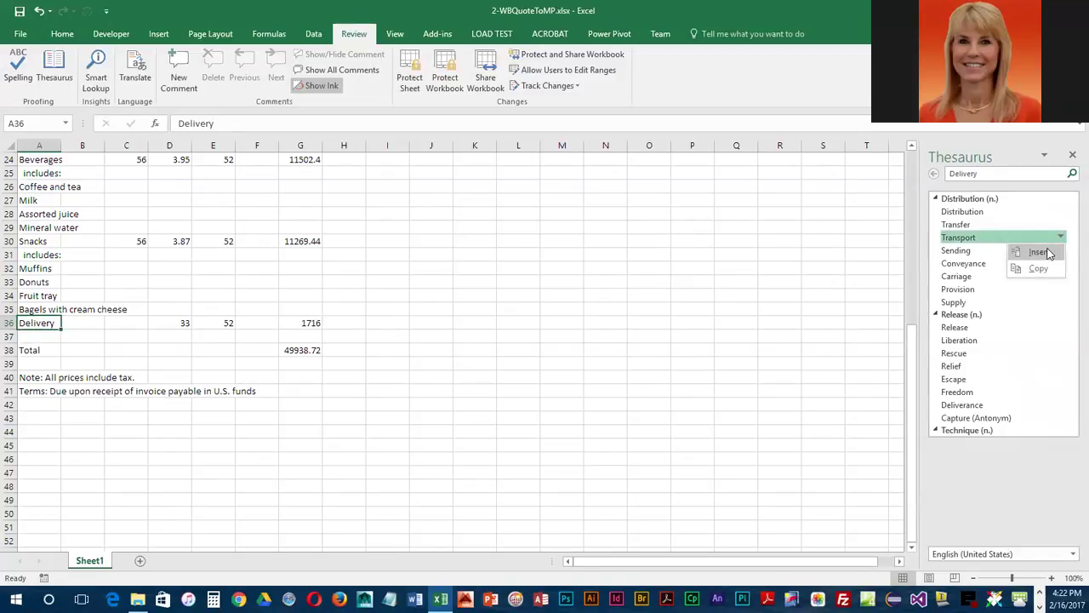
pyautogui.click(1040, 253)
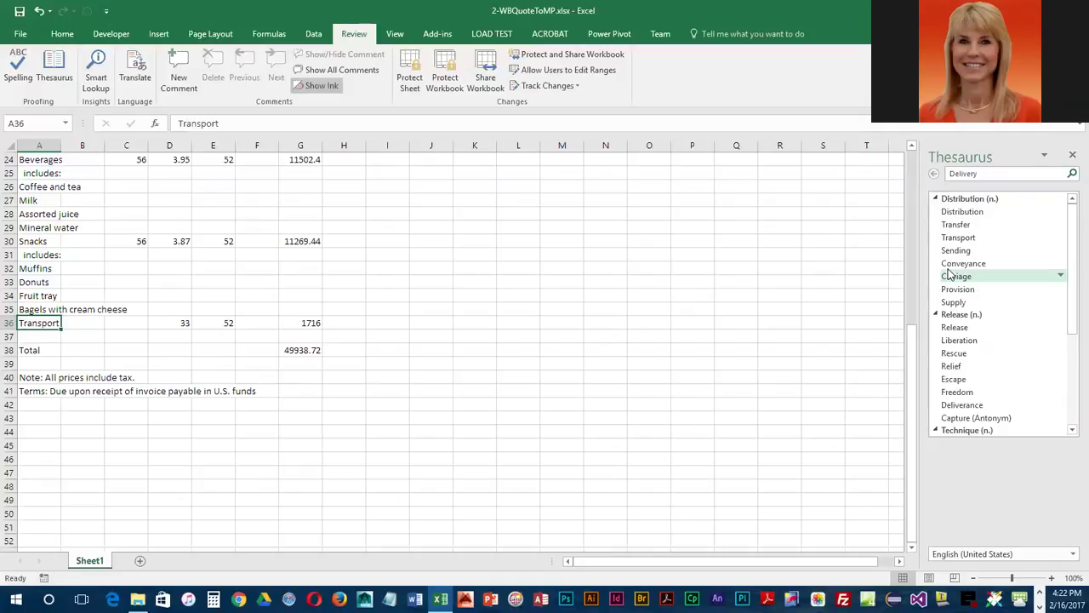
pyautogui.click(1071, 159)
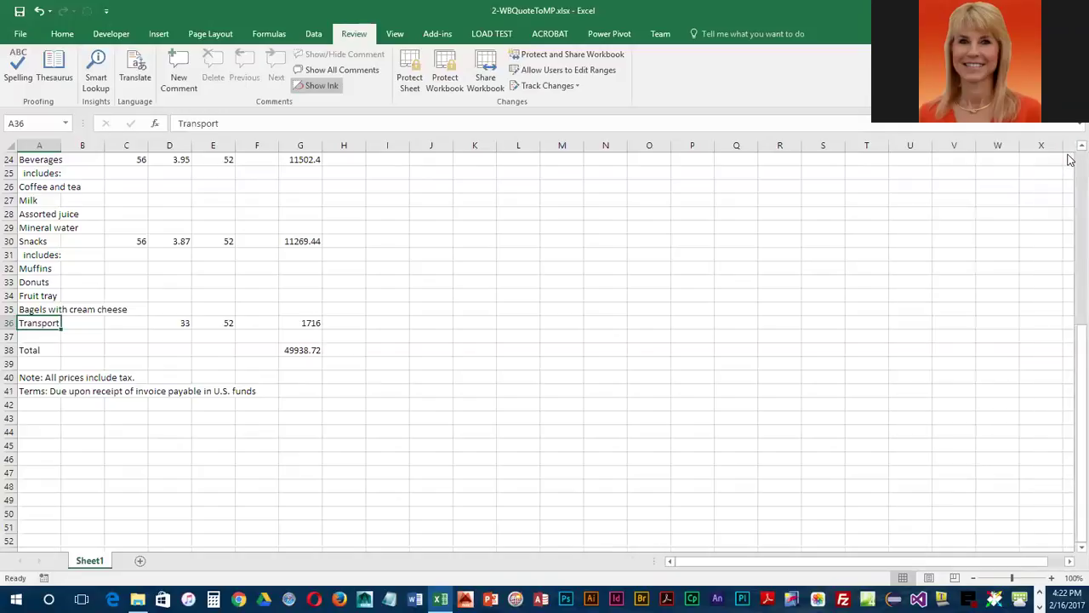